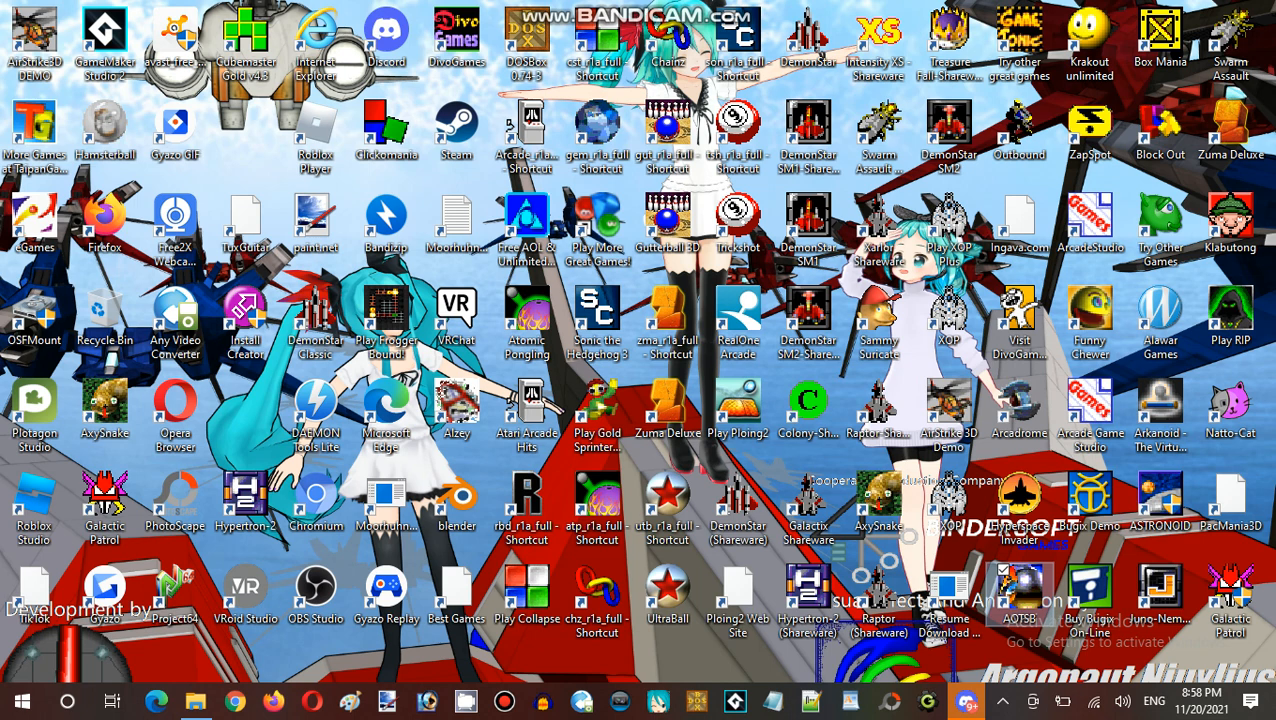
Step: Select the xopblack application in the XOP Black v1.08 games folder and put Explorer away
left_click(195, 700)
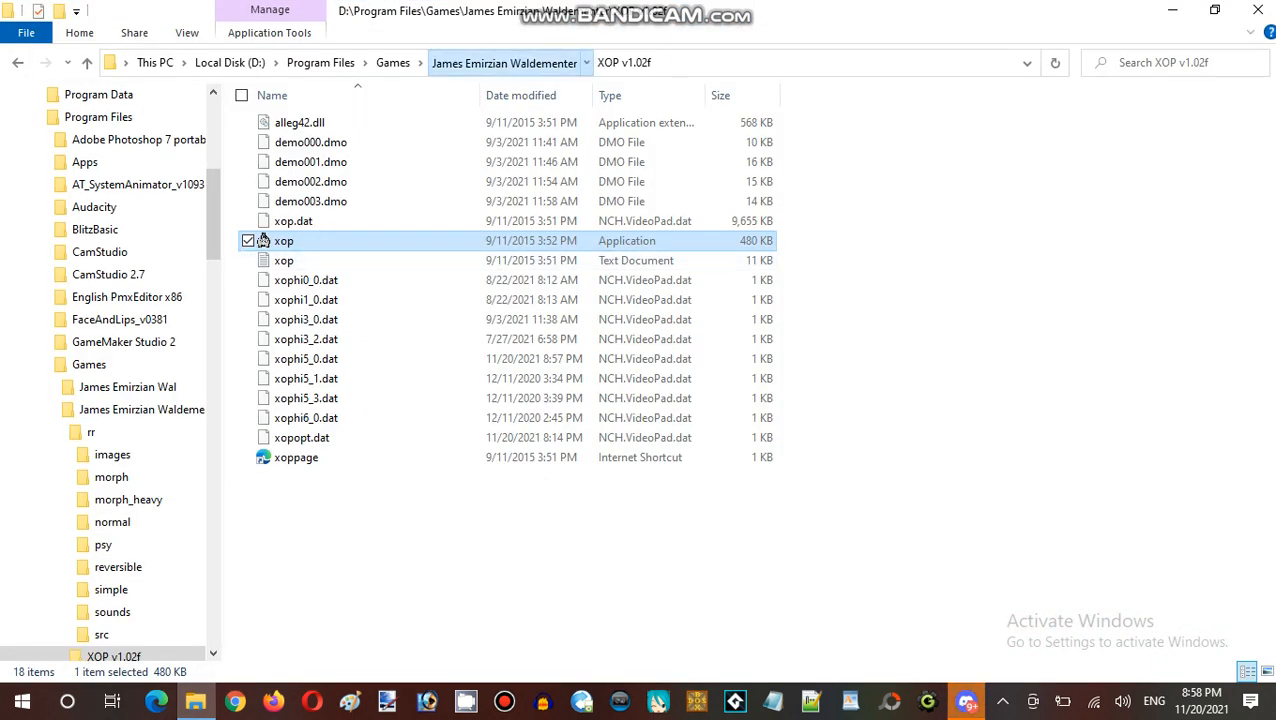
left_click(503, 62)
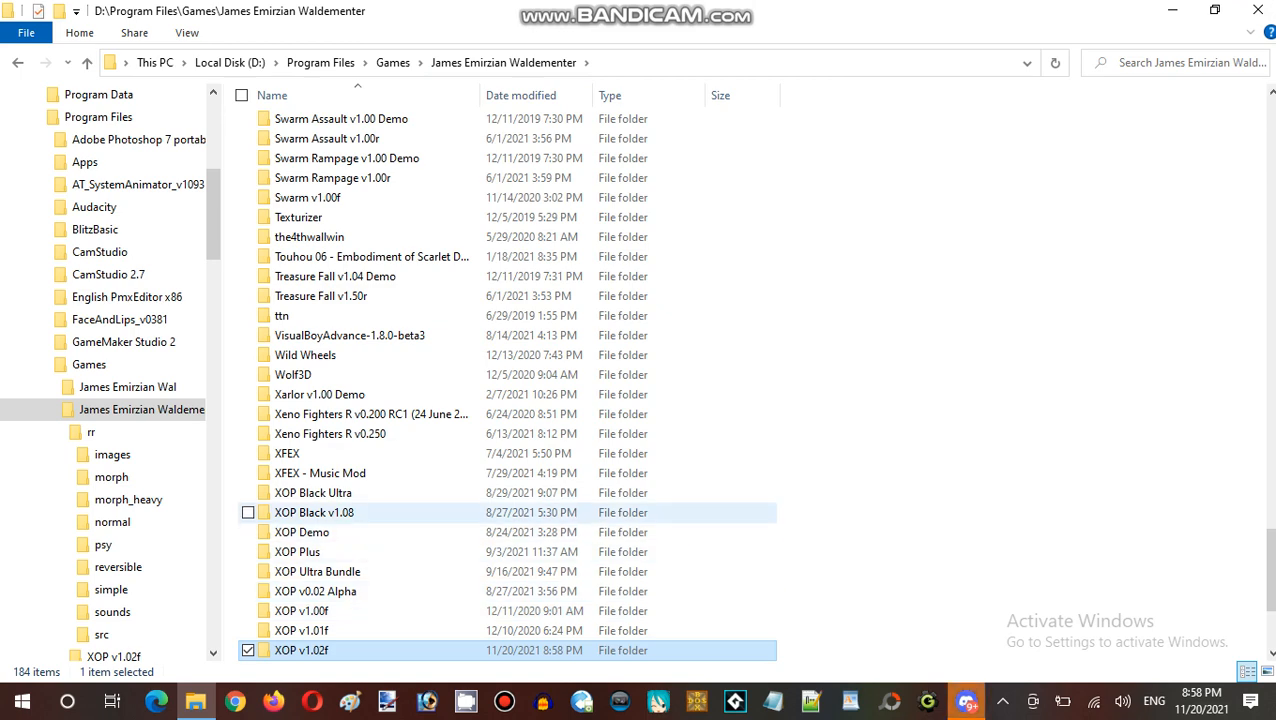
double_click(313, 512)
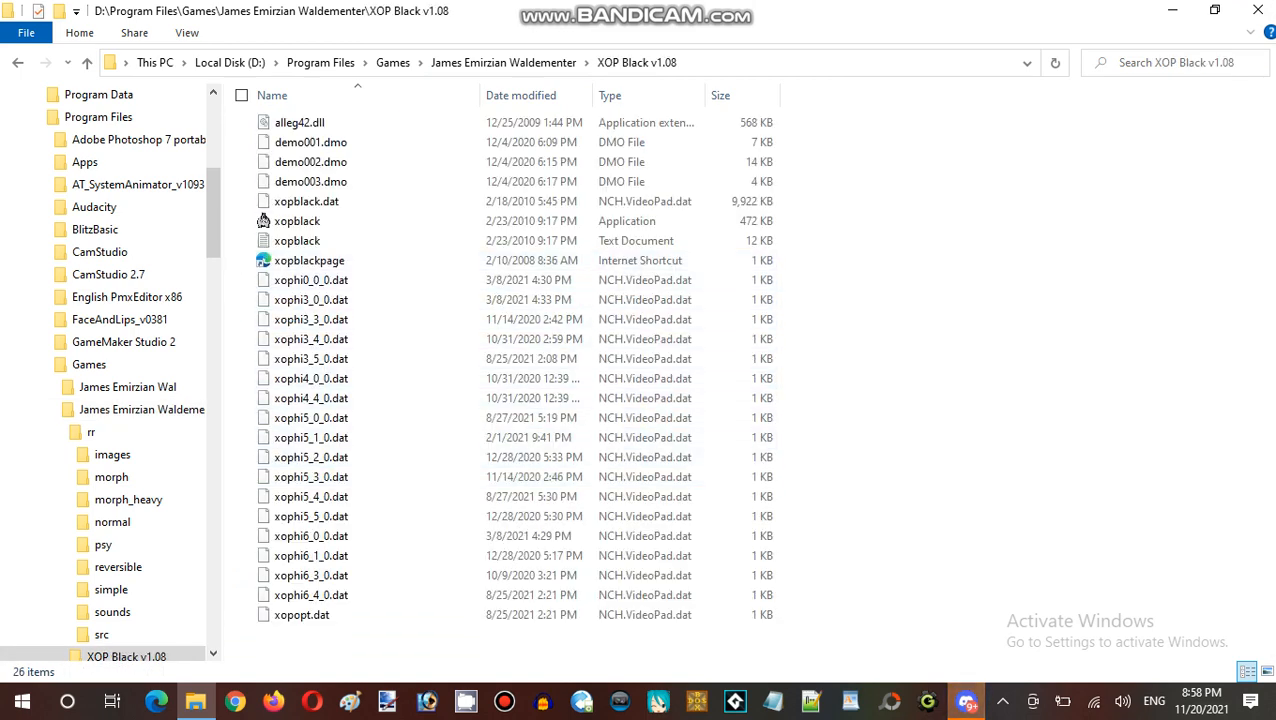
left_click(262, 221)
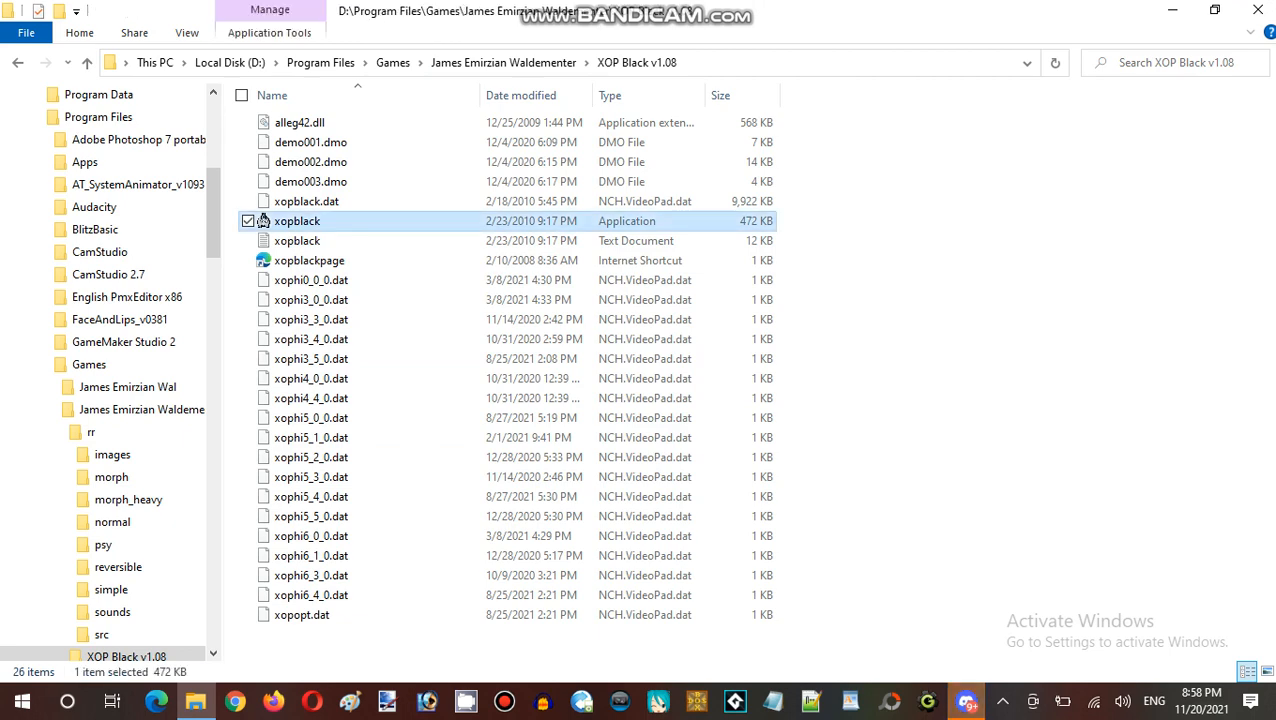
left_click(1172, 10)
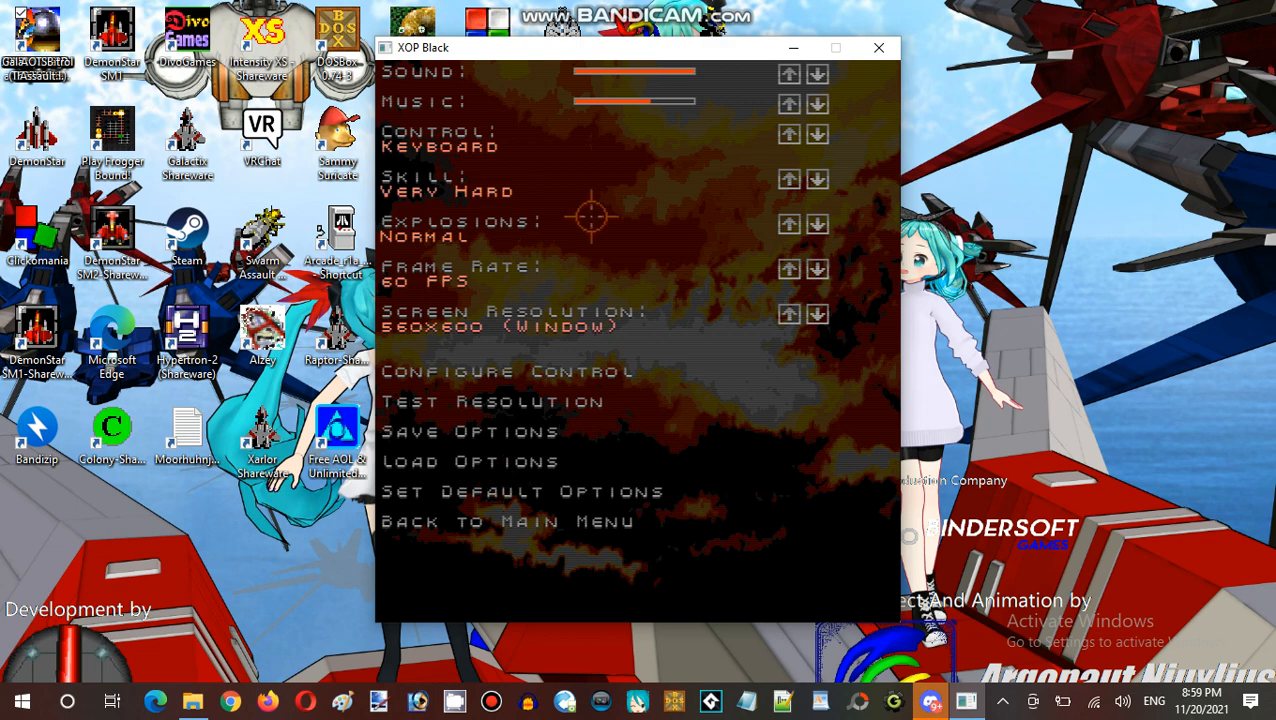
Step: Save the current sound, music, control, skill and resolution options and go back
left_click(470, 432)
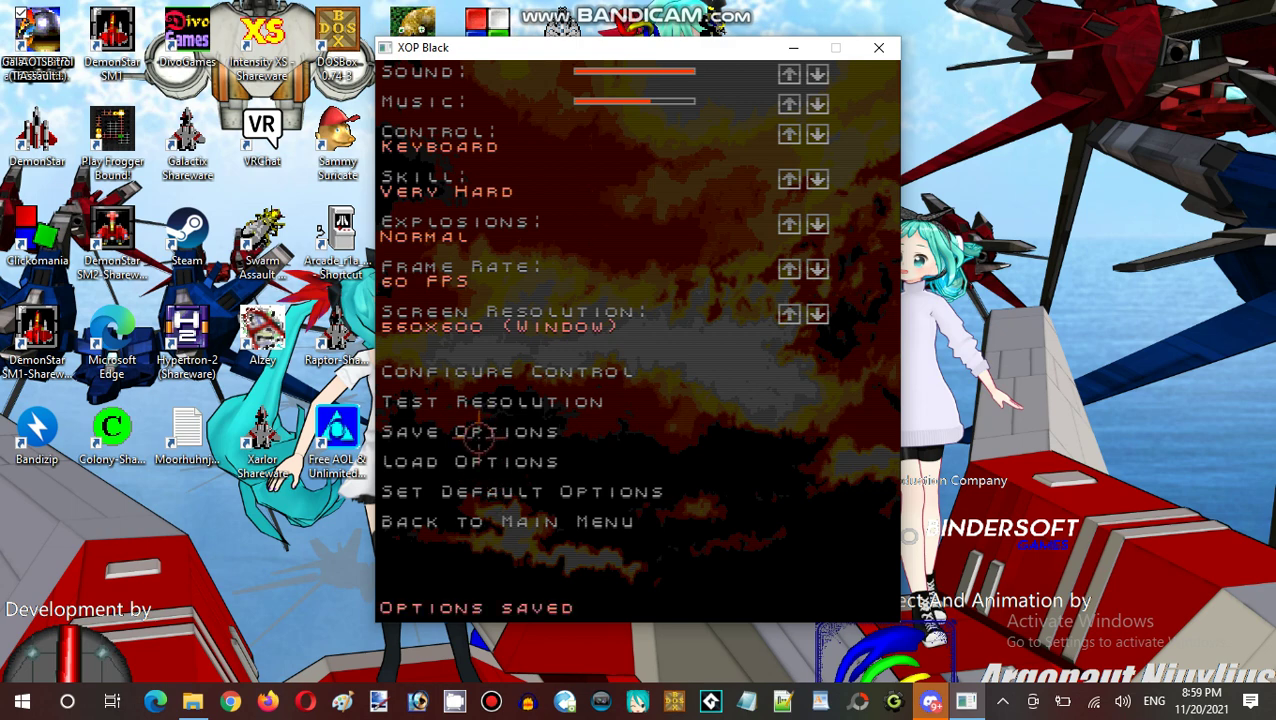
left_click(490, 525)
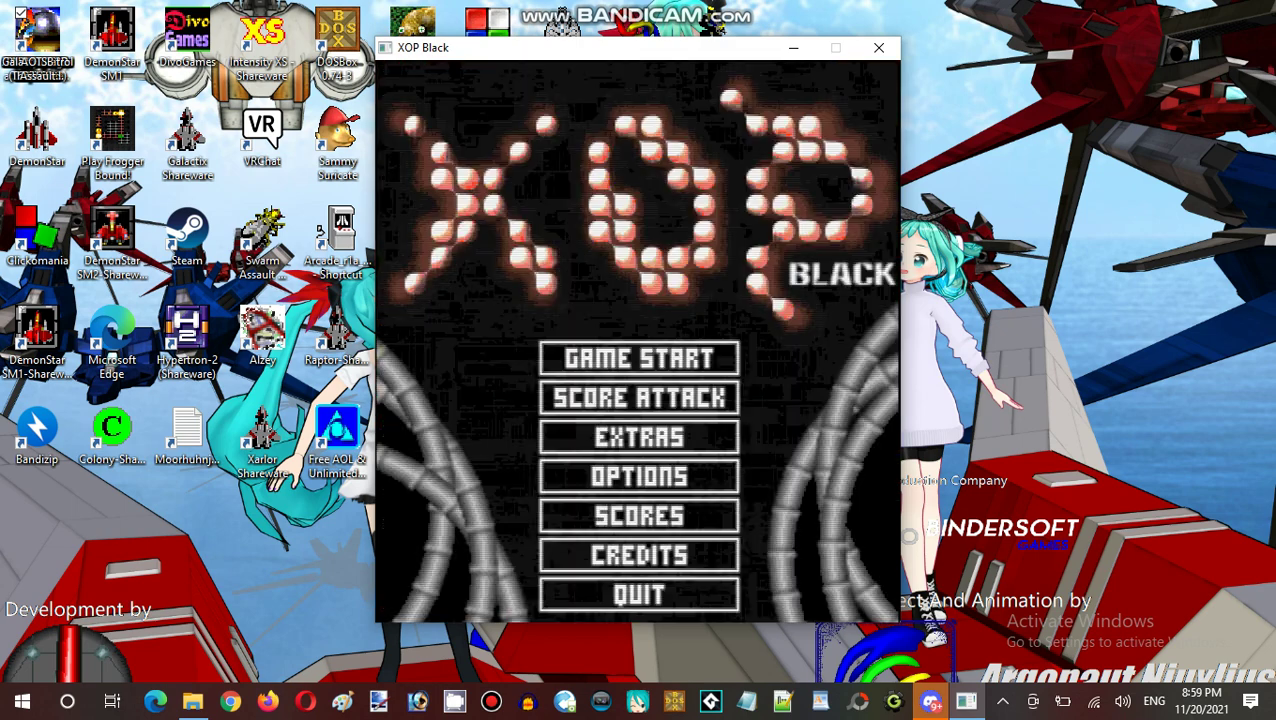
Step: In Extras, cycle the game mode through Massacre and Rank to settle on Cancel
left_click(589, 433)
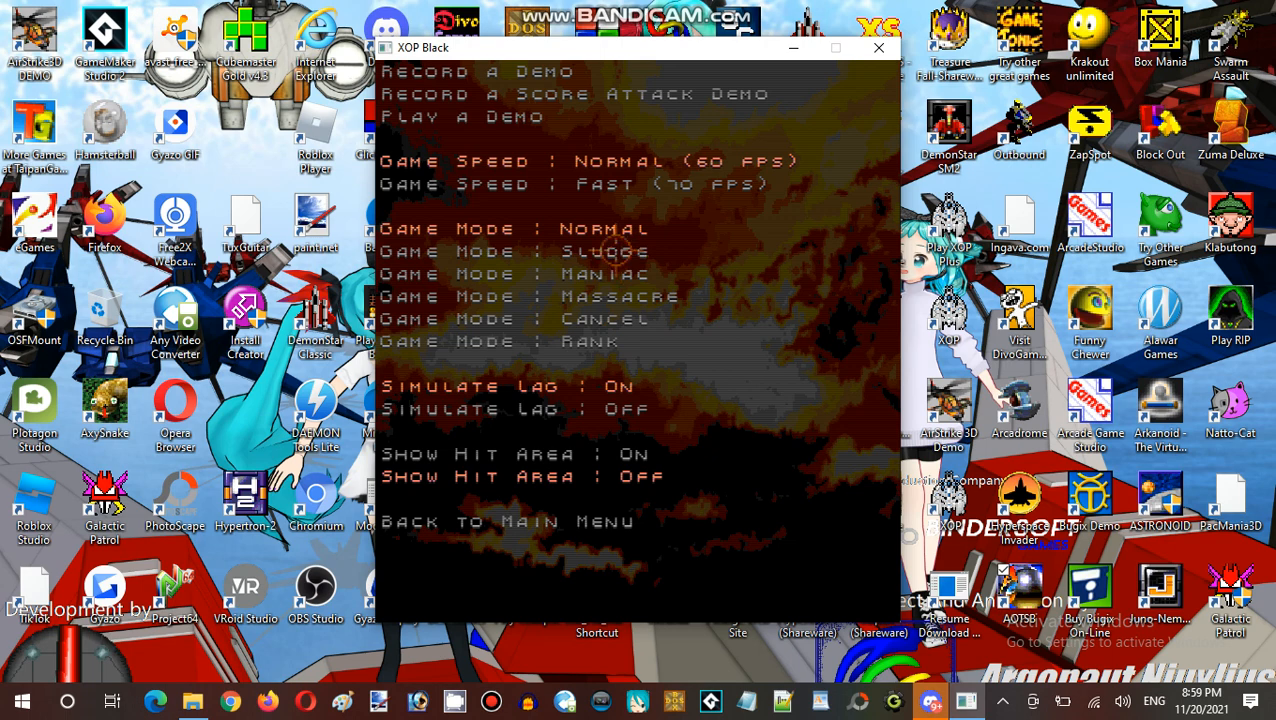
left_click(600, 298)
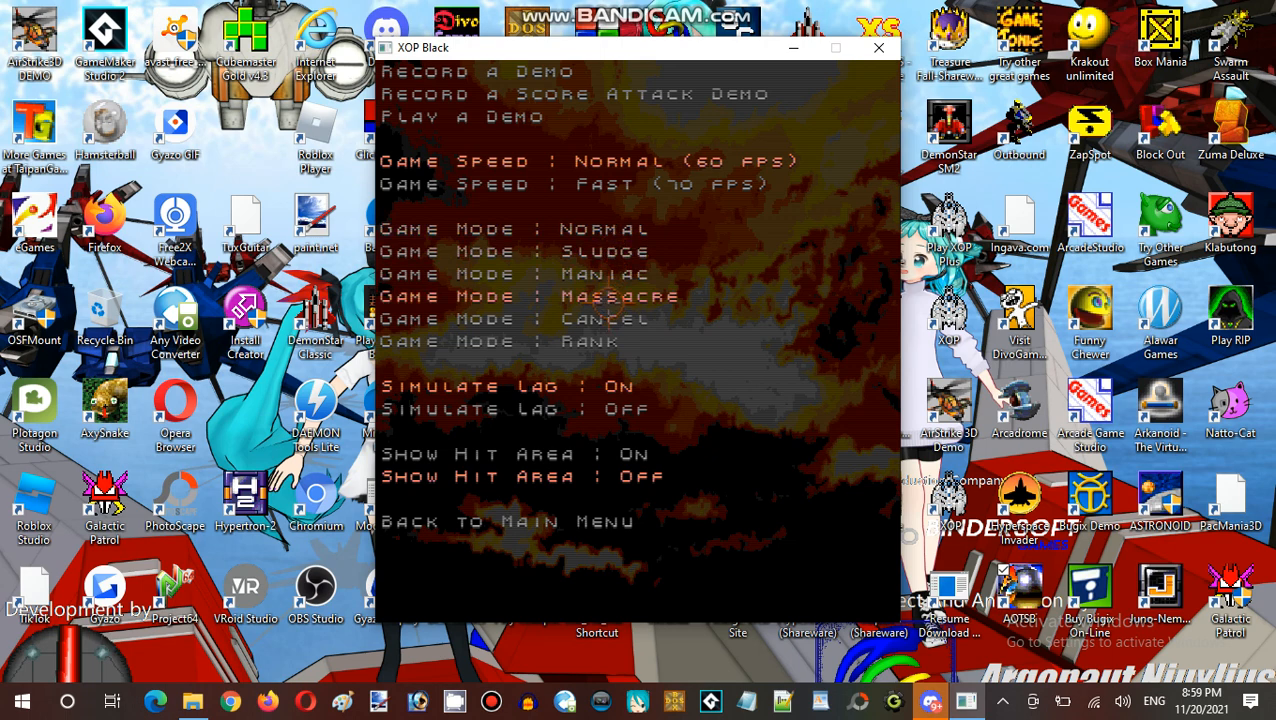
left_click(600, 342)
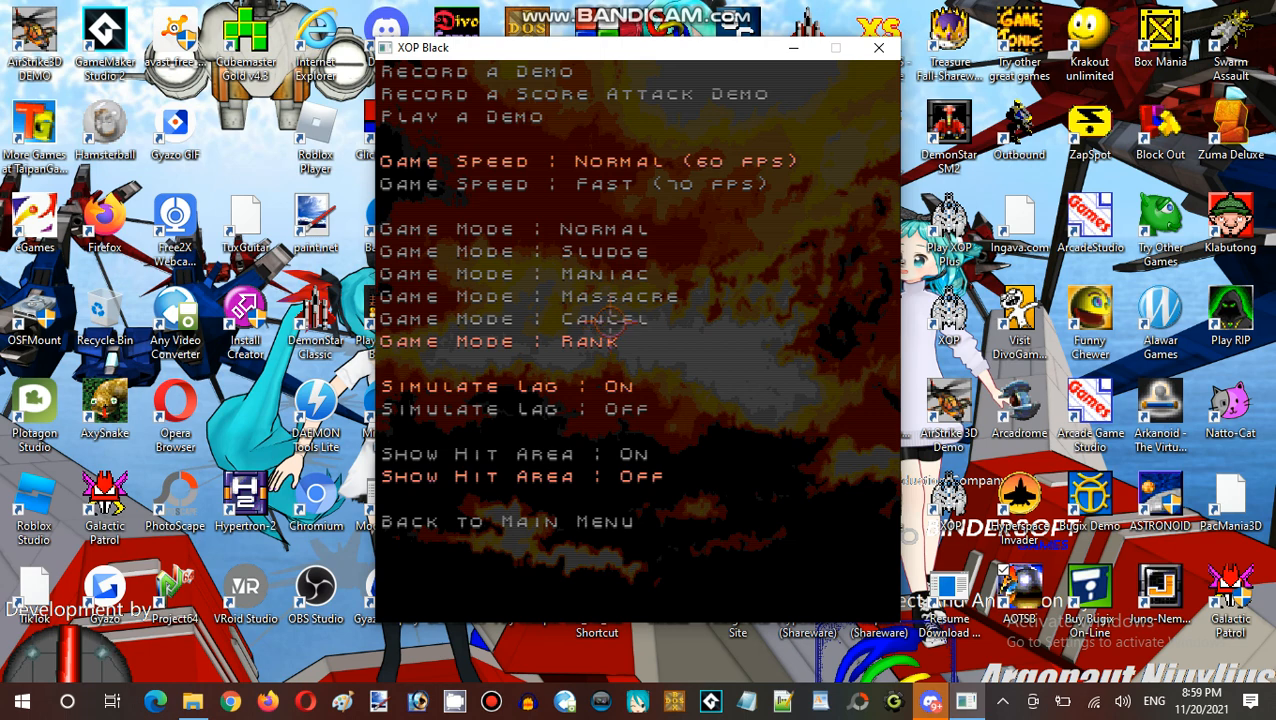
left_click(603, 320)
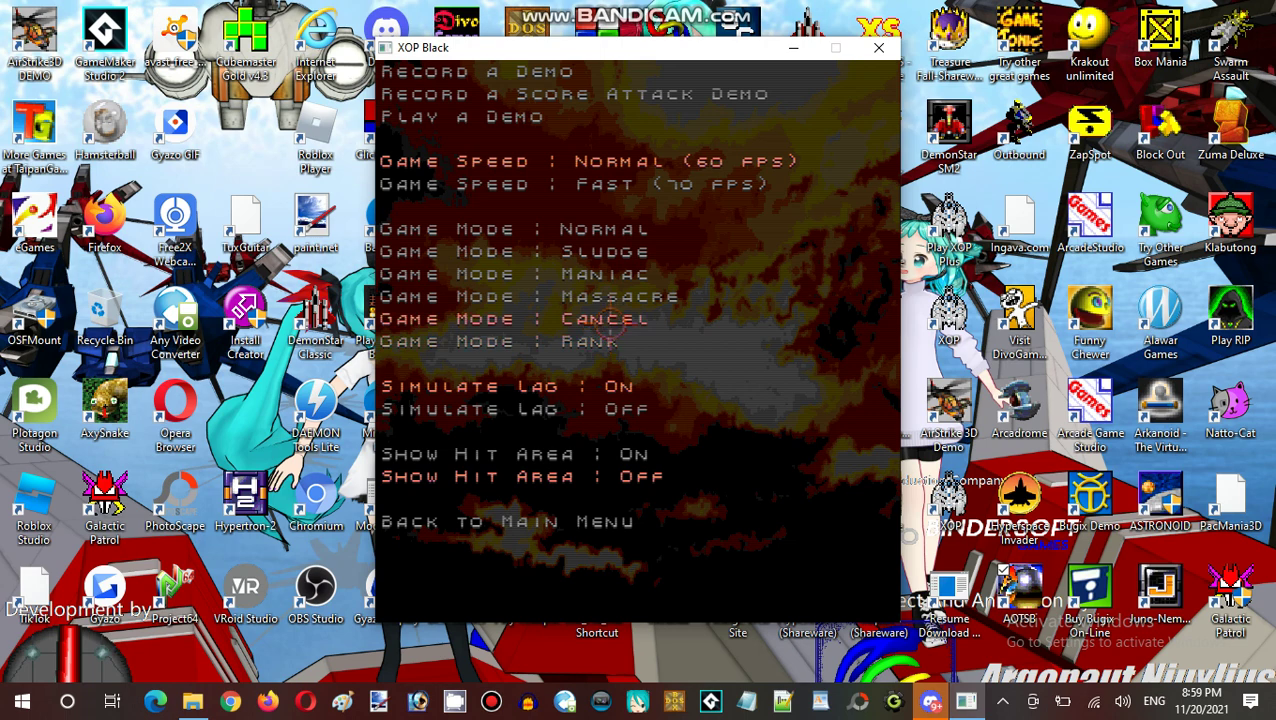
Step: View the control key bindings under Options, then return to the main menu
left_click(593, 522)
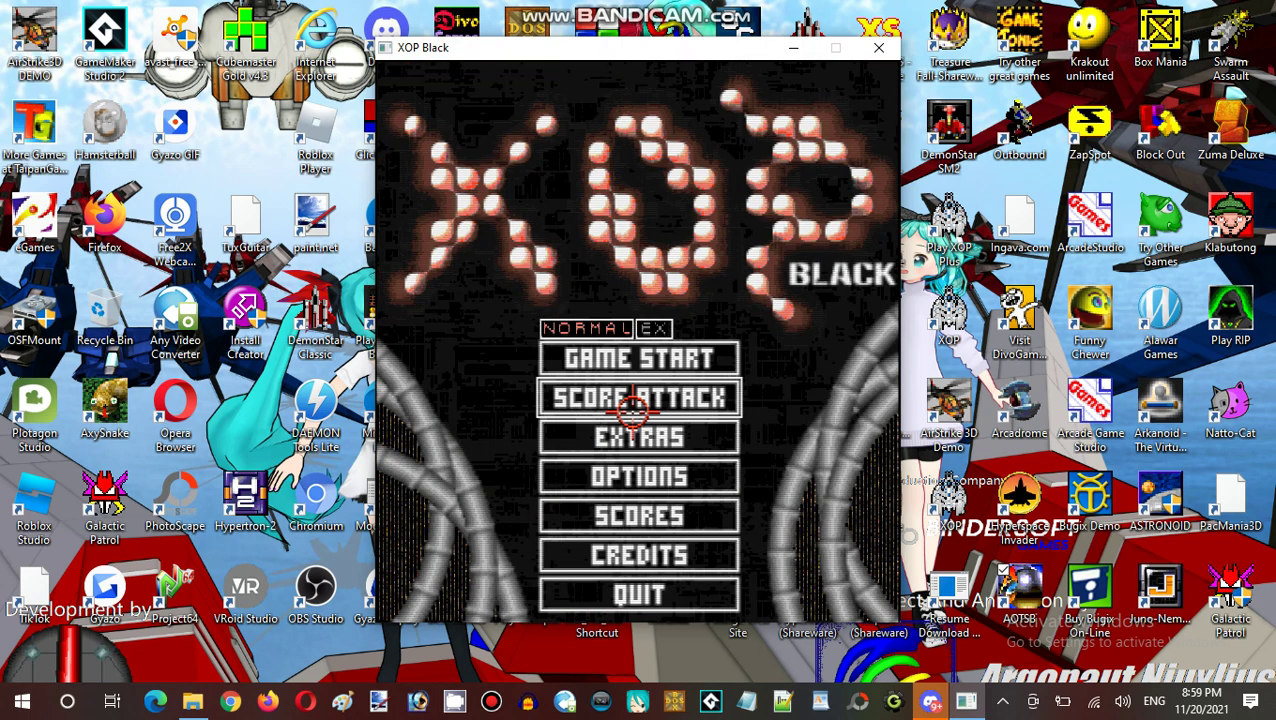
left_click(643, 480)
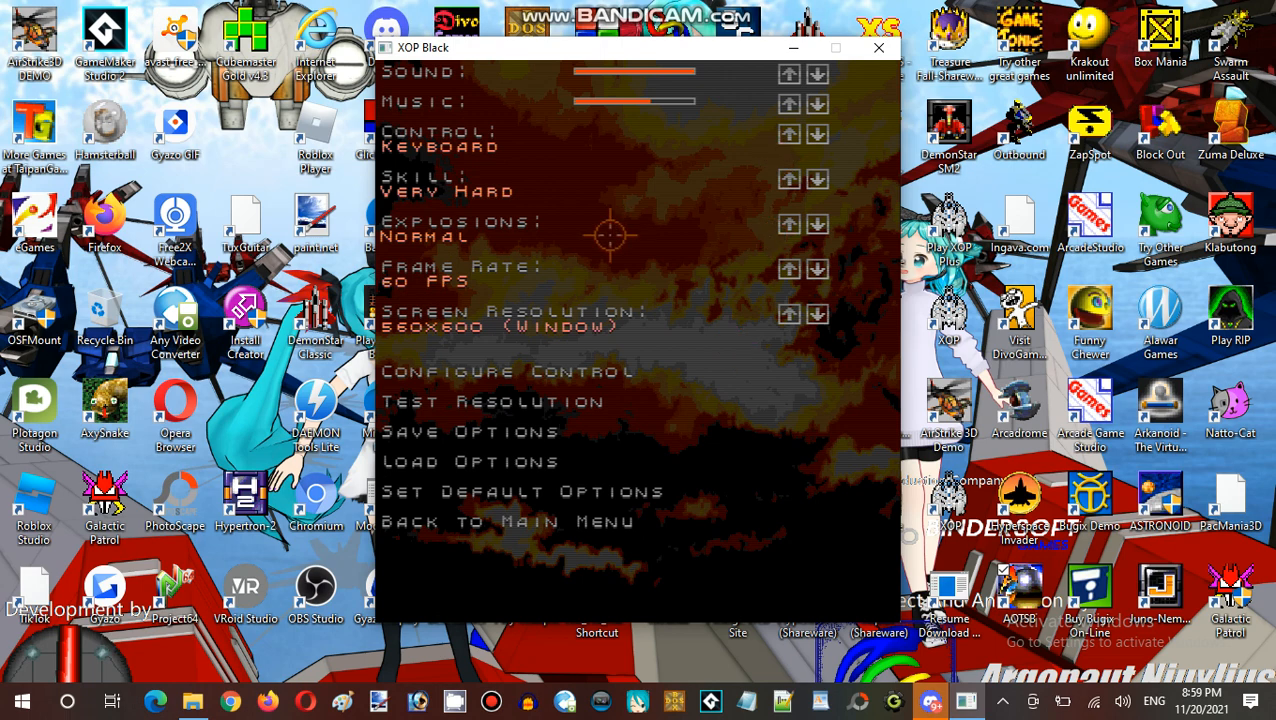
left_click(482, 372)
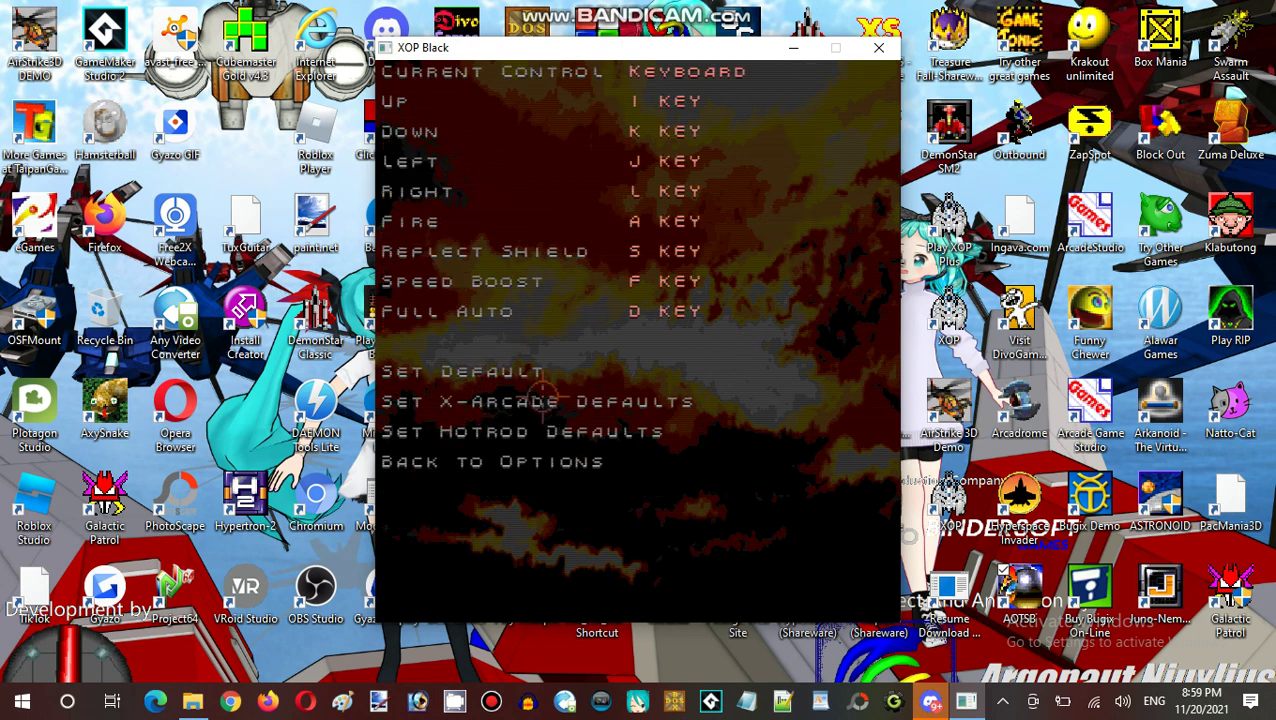
left_click(565, 470)
left_click(555, 505)
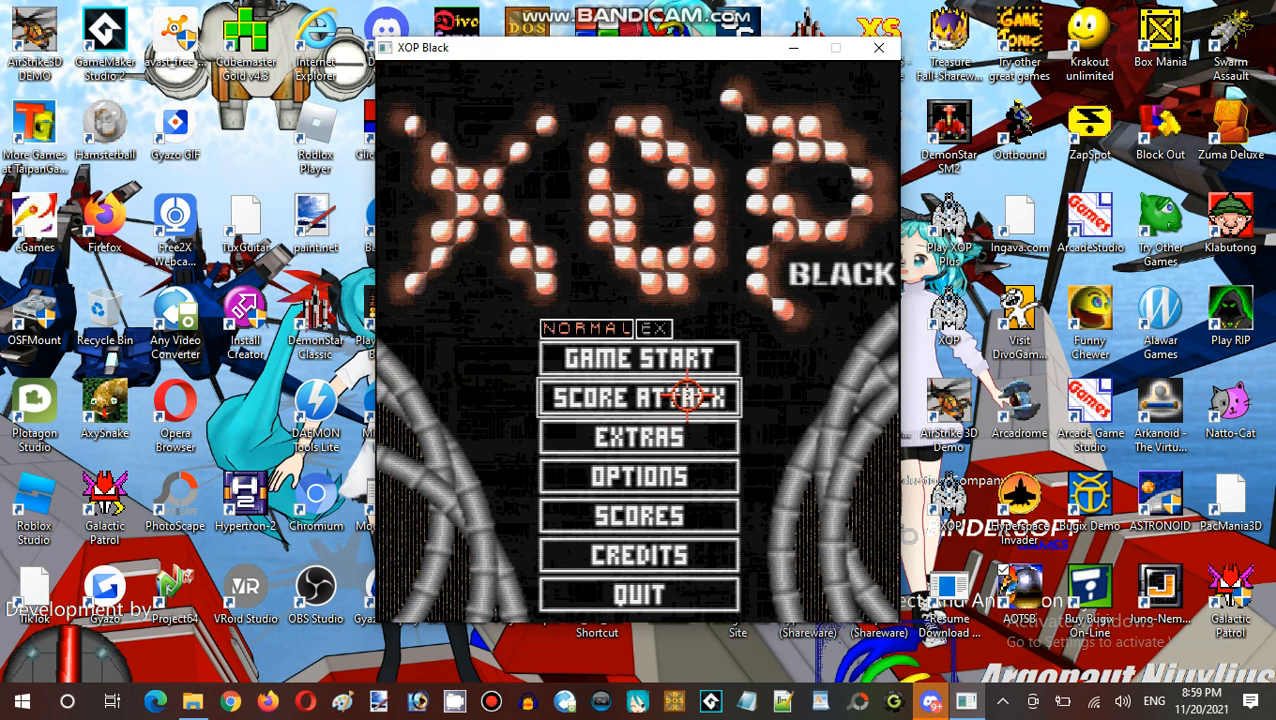
Step: Show the Score Attack level selection with each level's score
left_click(686, 396)
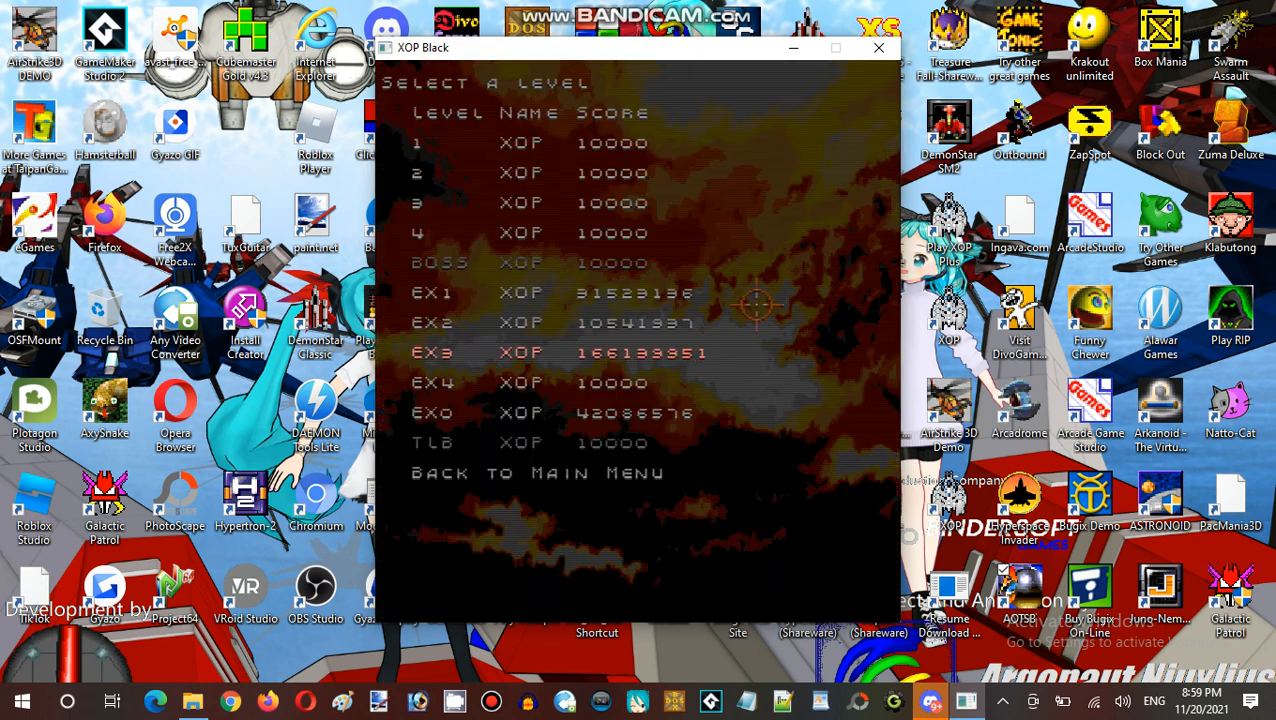